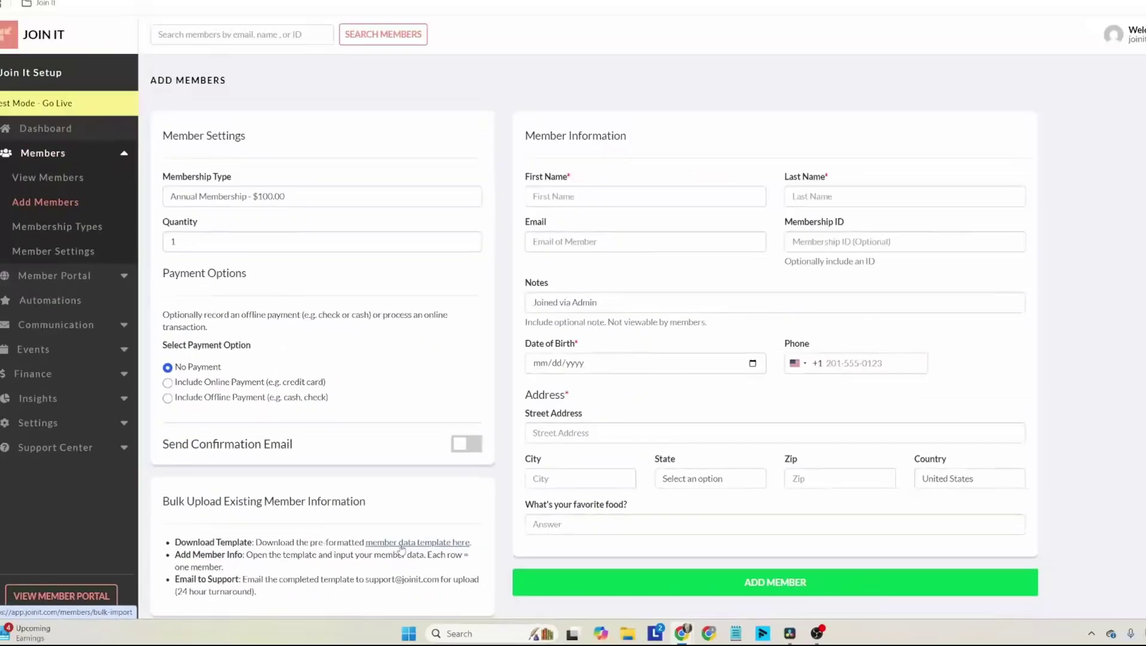
Step: Go to the bulk import page for existing members and download the upload template
left_click(401, 547)
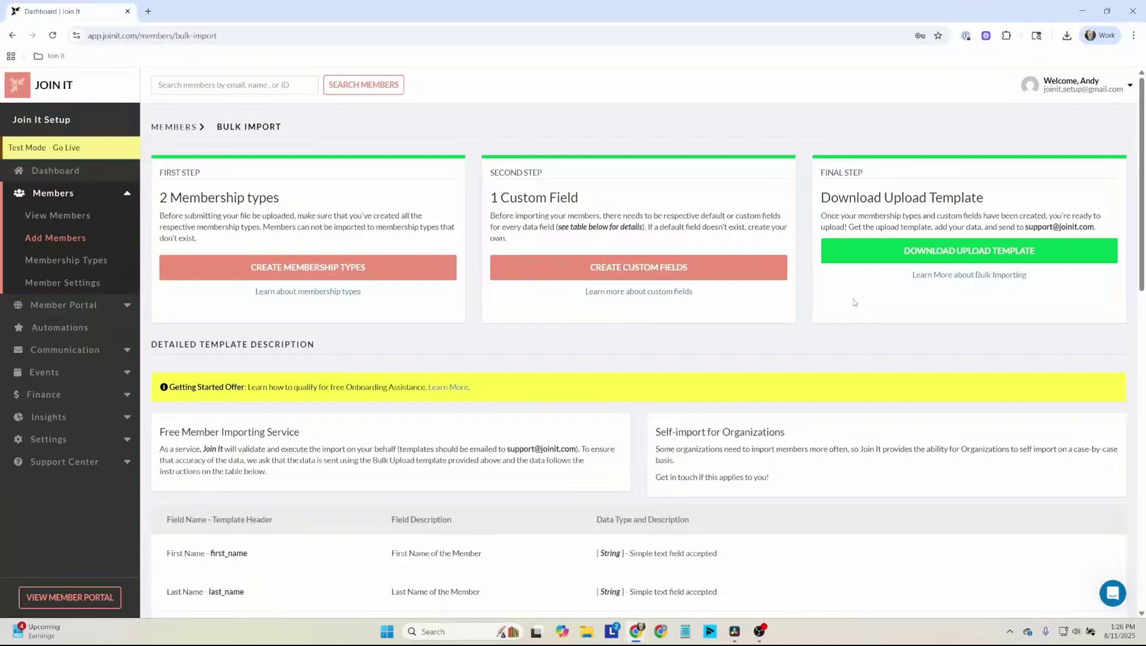
left_click(884, 253)
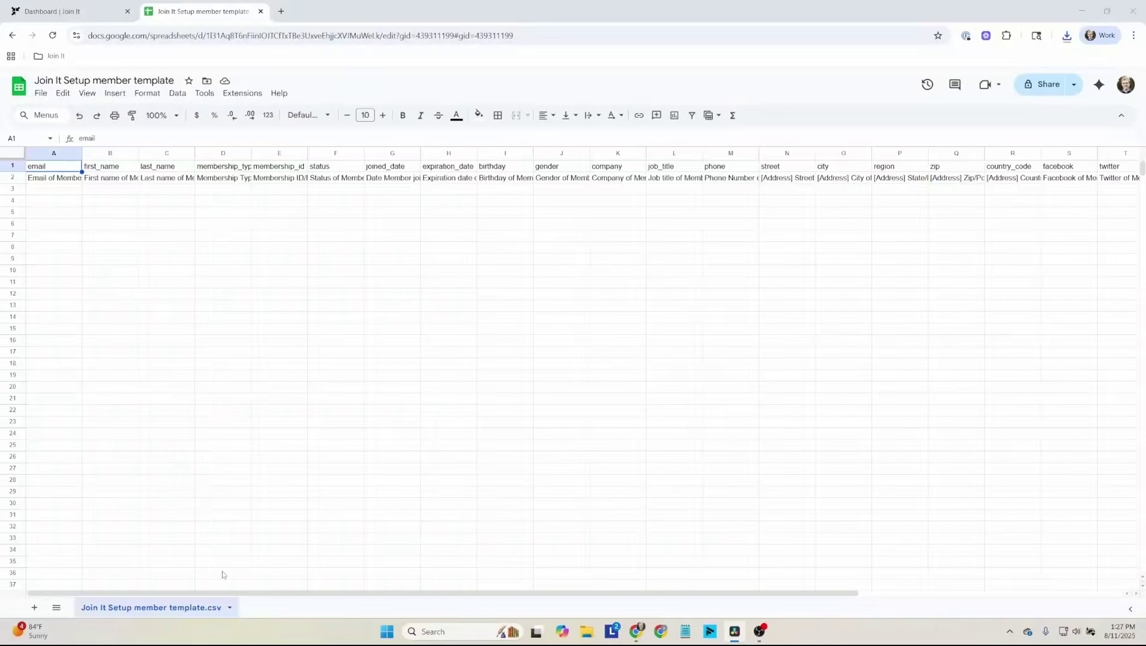
Step: Fill the template's email, first_name and last_name columns with the 26 members' data from row 3 to row 28
mouse_move(247, 592)
left_mouse_down()
mouse_move(544, 614)
mouse_move(238, 595)
left_mouse_up()
left_click(42, 191)
key("ctrl+v")
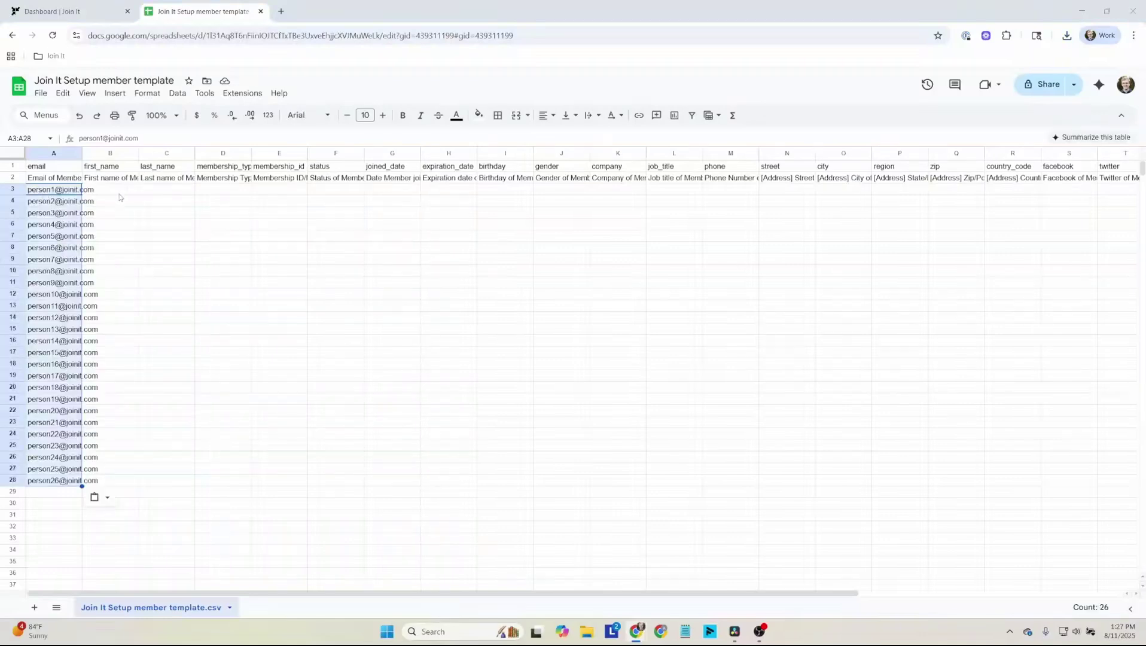
left_click(119, 193)
type("Alfred Bert Cheryl Doug Evan Francine Greg Heather Irene Joseph Kathy Leonard Maude Nathan Oscar Paula Quentin Rachel Susan Tim Ursula Victor Winston Xander Yolanda Zach")
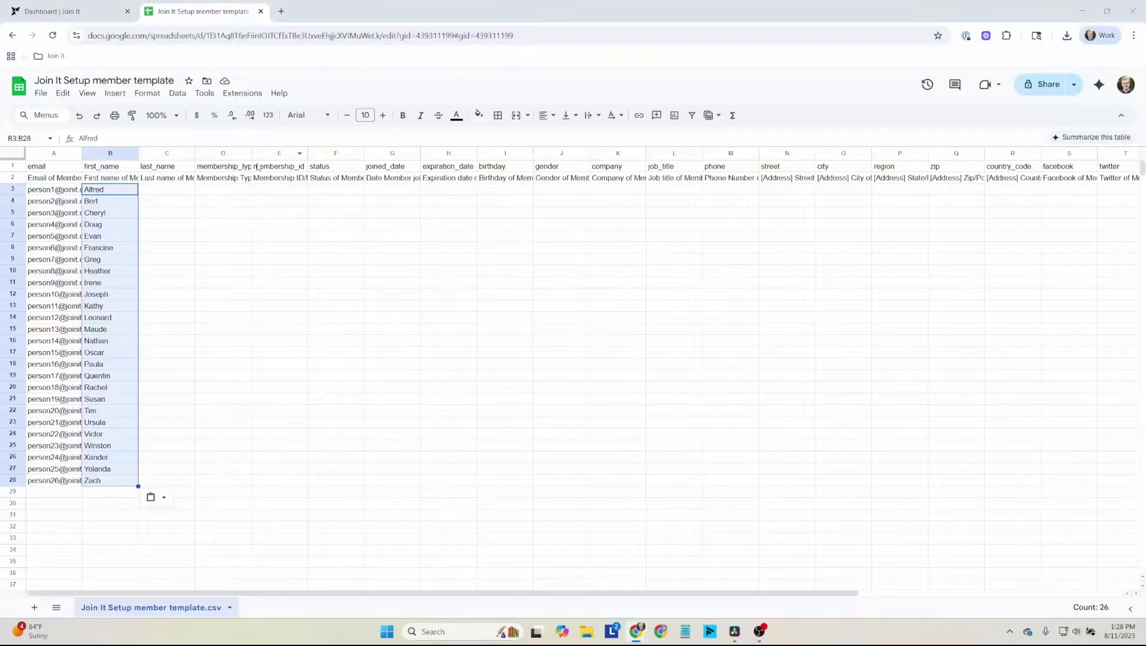
left_click(173, 190)
type("Anderson Benson Candy Dent Earl Fall Gorman Harper Ingal Jenson Korn Lush Miller North Olive Prince Quirrel Rill Sour Torque Ulm Valentino West Xavier Yorm Zither")
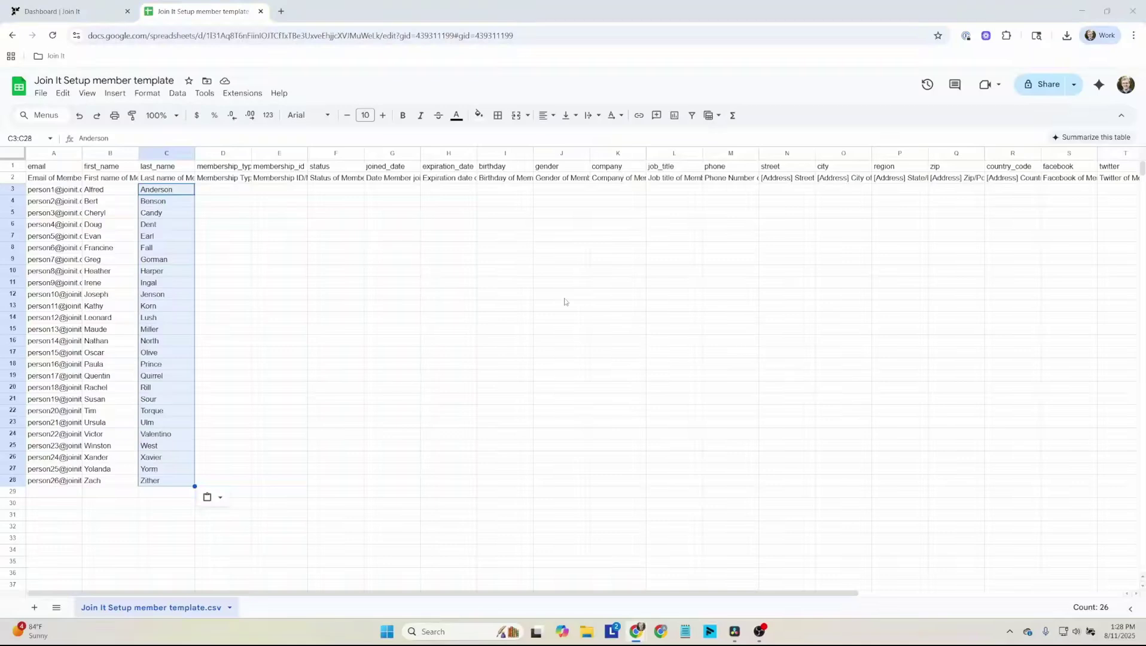
Step: Fill expiration_date with 2025-12-31 (rows 3–15), 2025-09-30 (rows 16–24) and 2025-04-30 (rows 25–28), and paste the members' phone numbers into the phone column
left_click(452, 190)
key("ctrl+v")
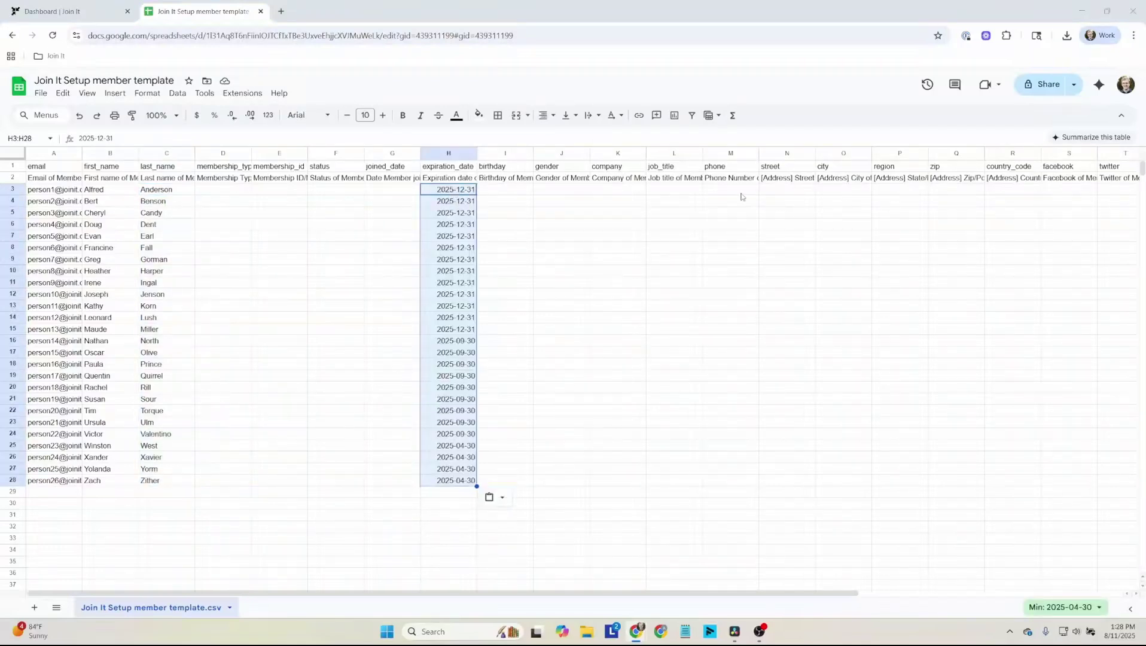
left_click(739, 194)
key("ctrl+v")
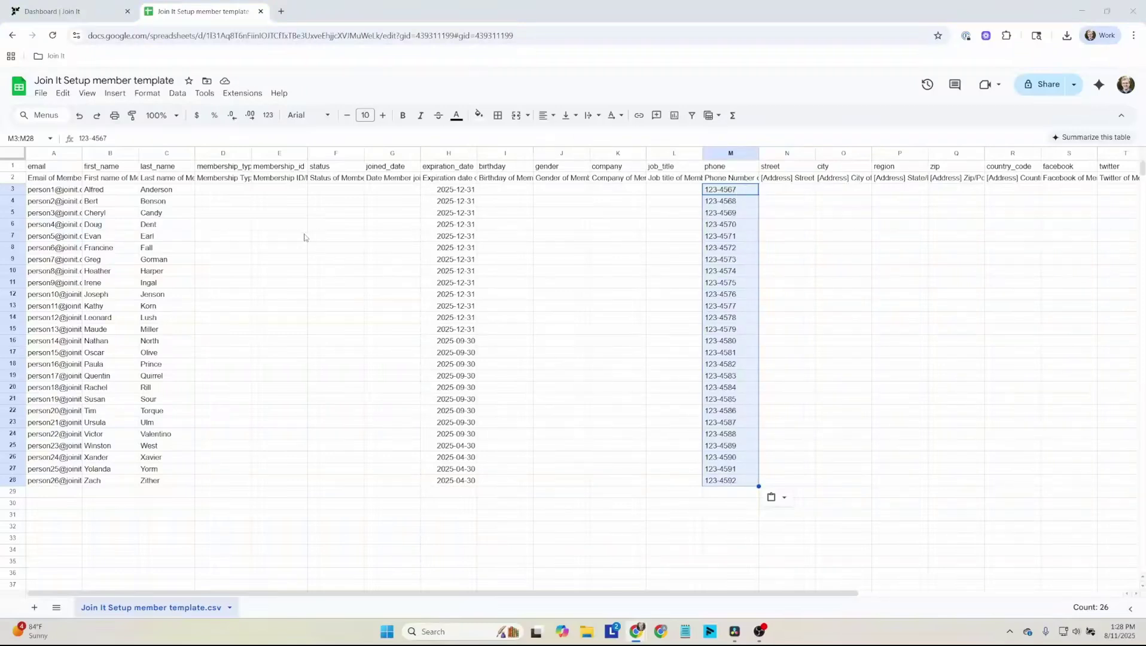
Step: Fill the membership type column with Annual Membership for rows 3–15 and Monthly Membership for rows 16–28
left_click(275, 191)
left_click(236, 194)
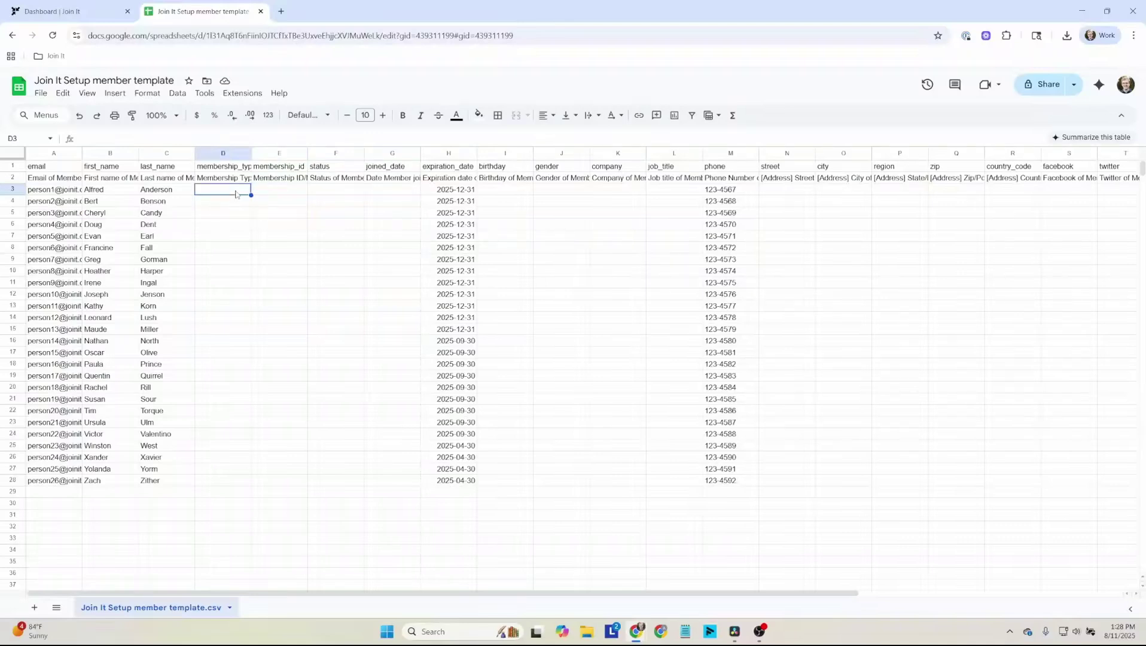
type("Annual Membership Annual Membership Annual Membership Annual Membership Annual Membership Annual Membership Annual Membership Annual Membership Annual Membership Annual Membership Annual Membership Annual Membership Annual Membership Monthly Membership Monthly Membership Monthly Membership Monthly Membership Monthly Membership Monthly Membership Monthly Membership Monthly Membership Monthly Membership Monthly Membership Monthly Membership Monthly Membership Monthly Membership")
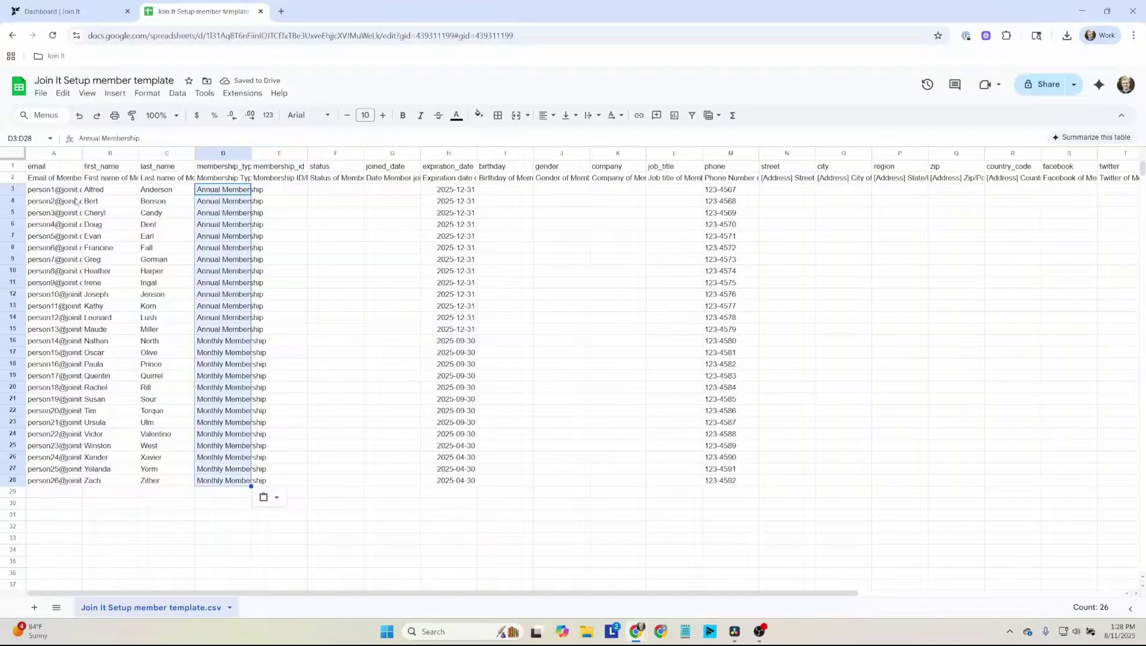
Step: Check the email and expiration_date columns, and set the status of the members in rows 25–28 to Expired
left_click(48, 154)
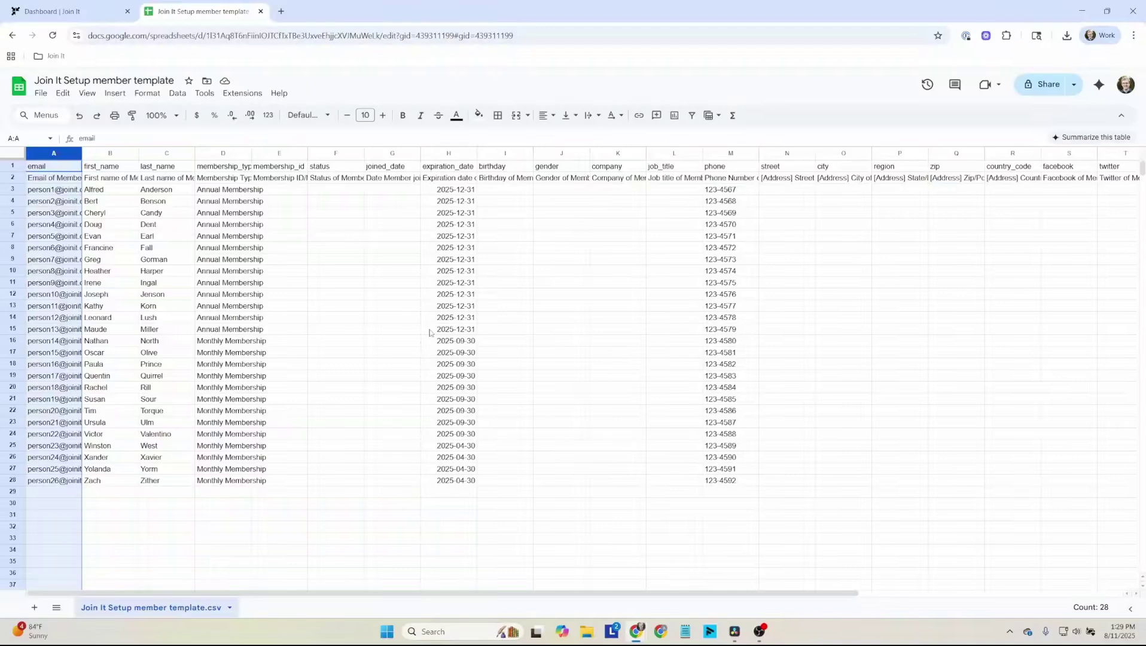
left_click(440, 151)
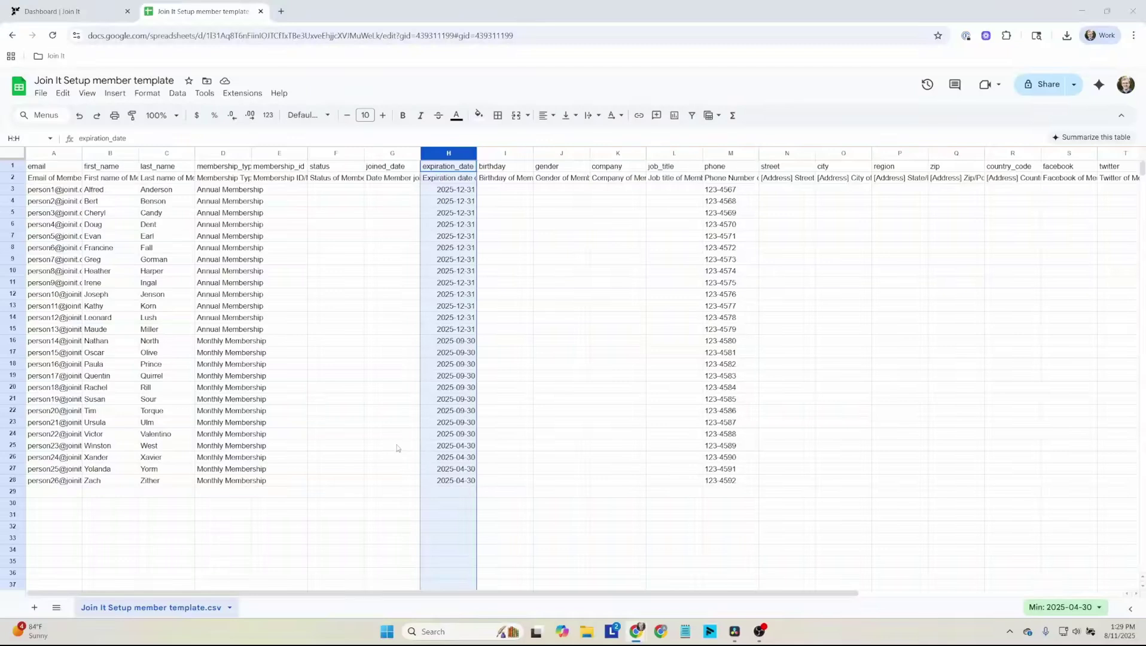
left_click(310, 450)
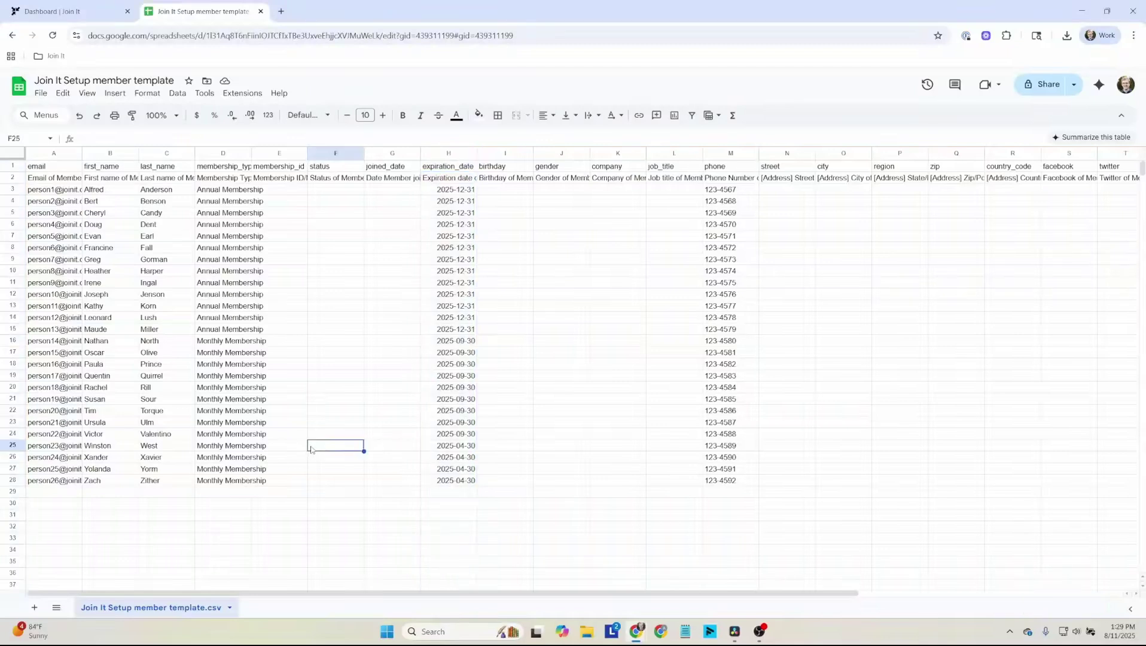
type("Expired Expired Expired Expired")
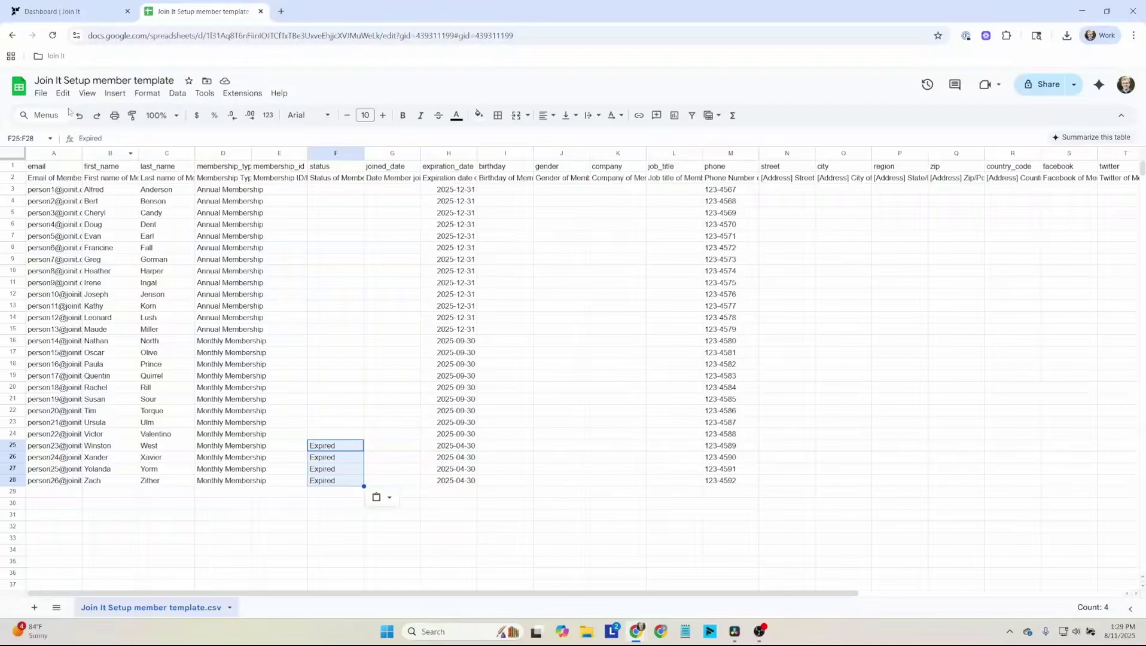
Step: Download the completed member template as a Comma Separated Values (.csv) file
left_click(41, 93)
mouse_move(73, 233)
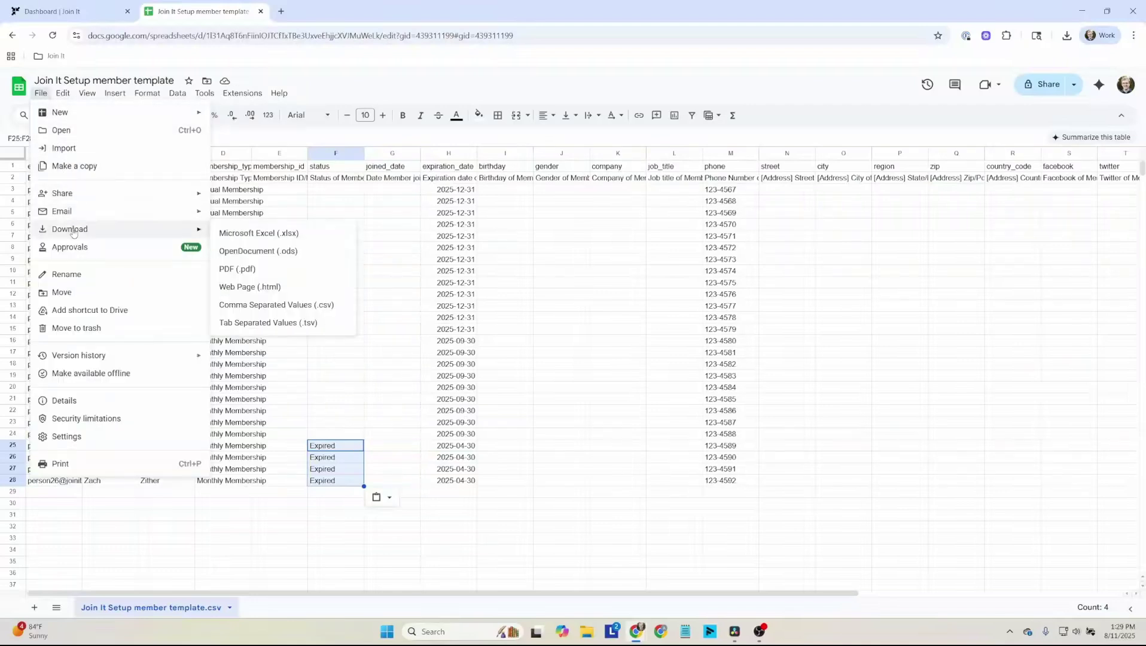
left_click(284, 312)
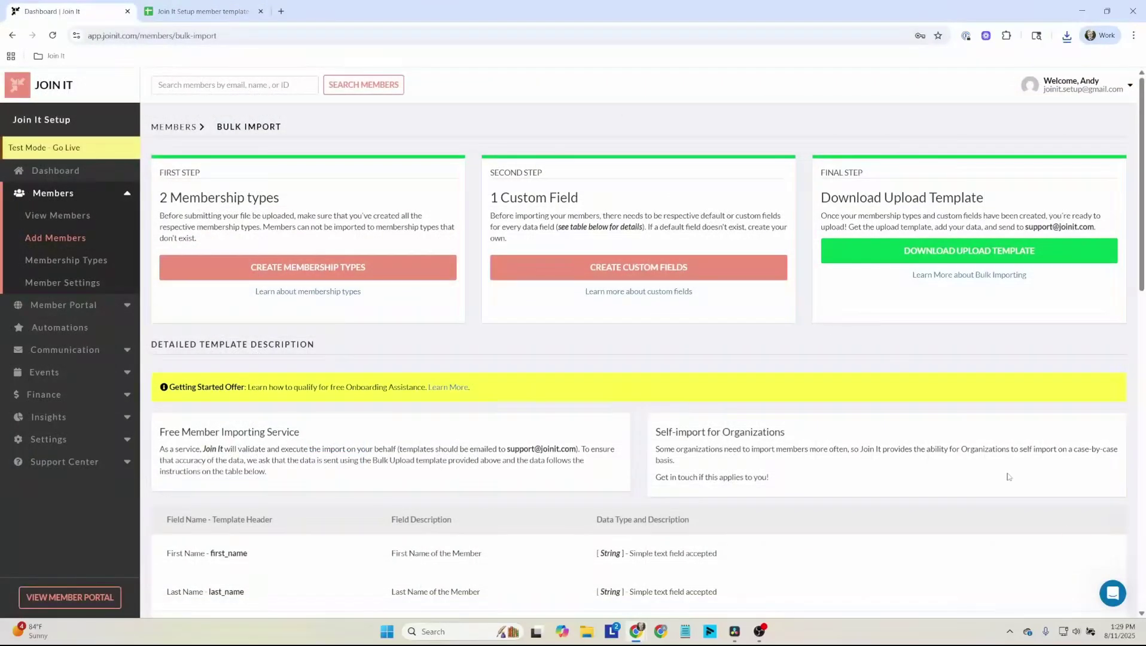
Step: View the support chat's help options on the Bulk Import page and close the chat
left_click(1113, 598)
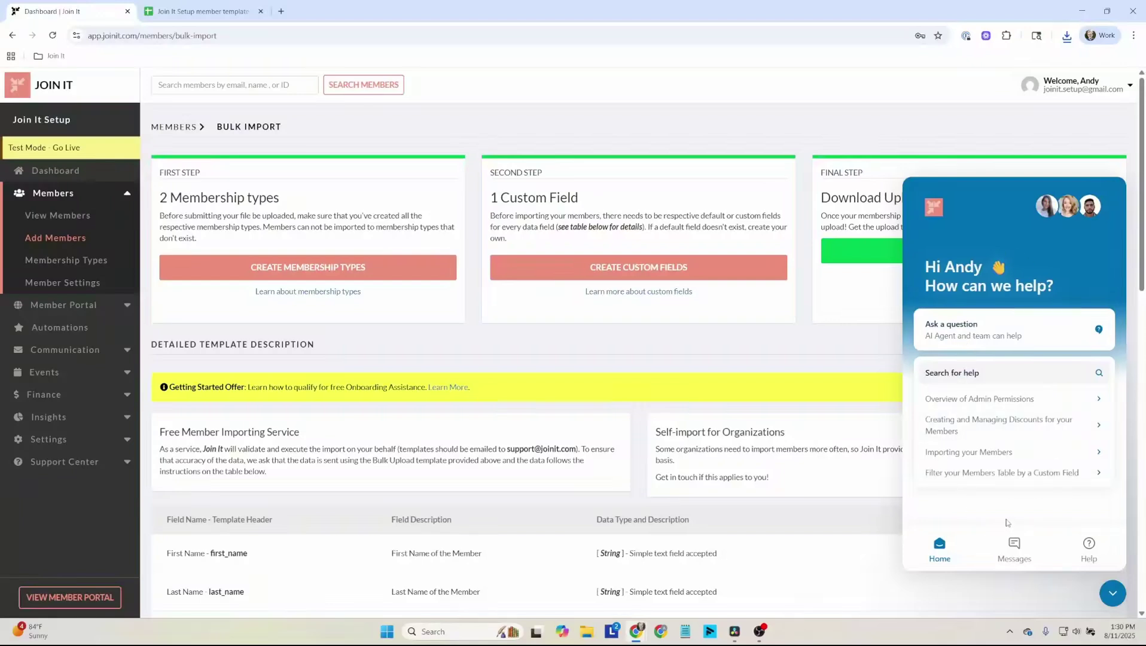
left_click(1113, 593)
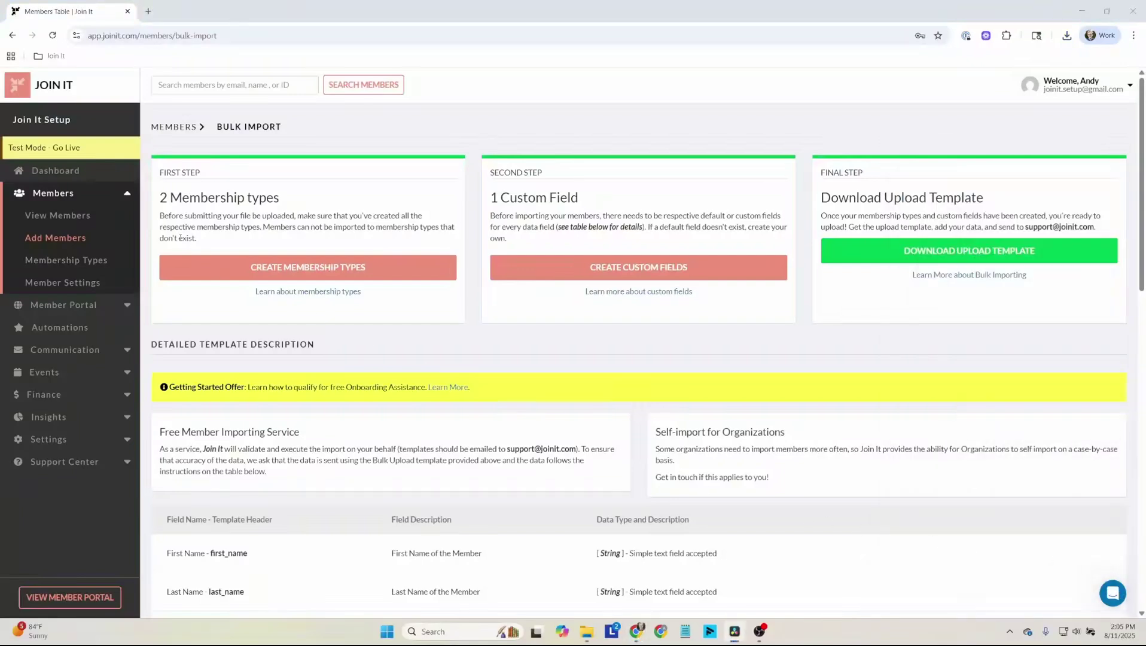
Step: Open the members table and review the imported members' statuses, membership types, joined dates and expiration dates
left_click(88, 217)
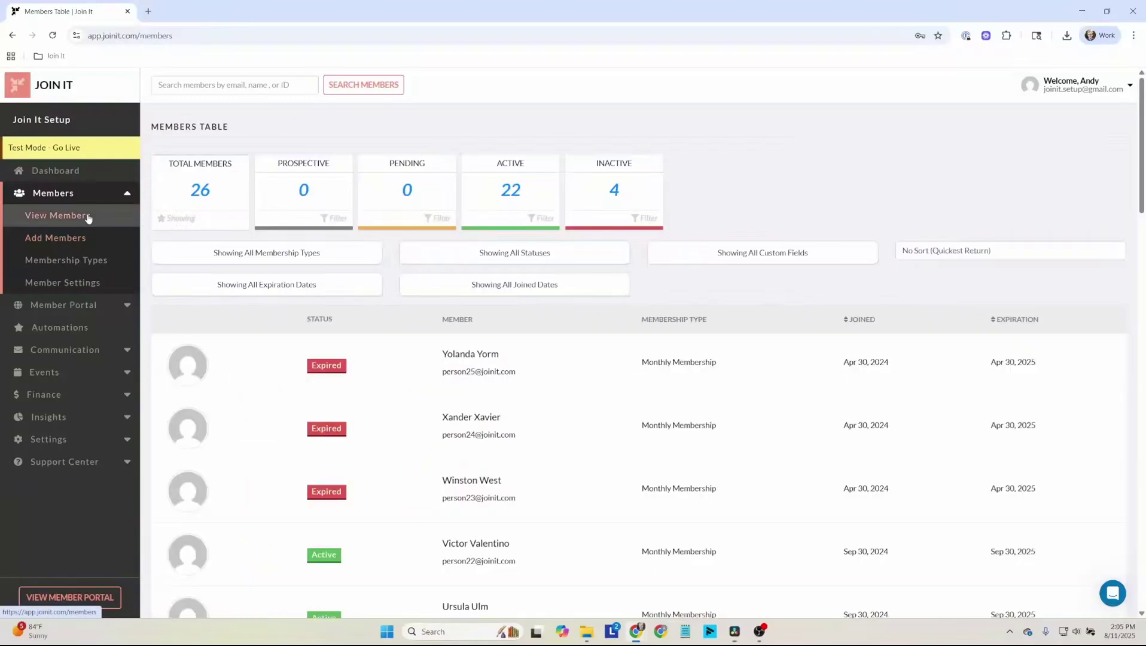
scroll(604, 407, "down", 8)
scroll(604, 407, "down", 15)
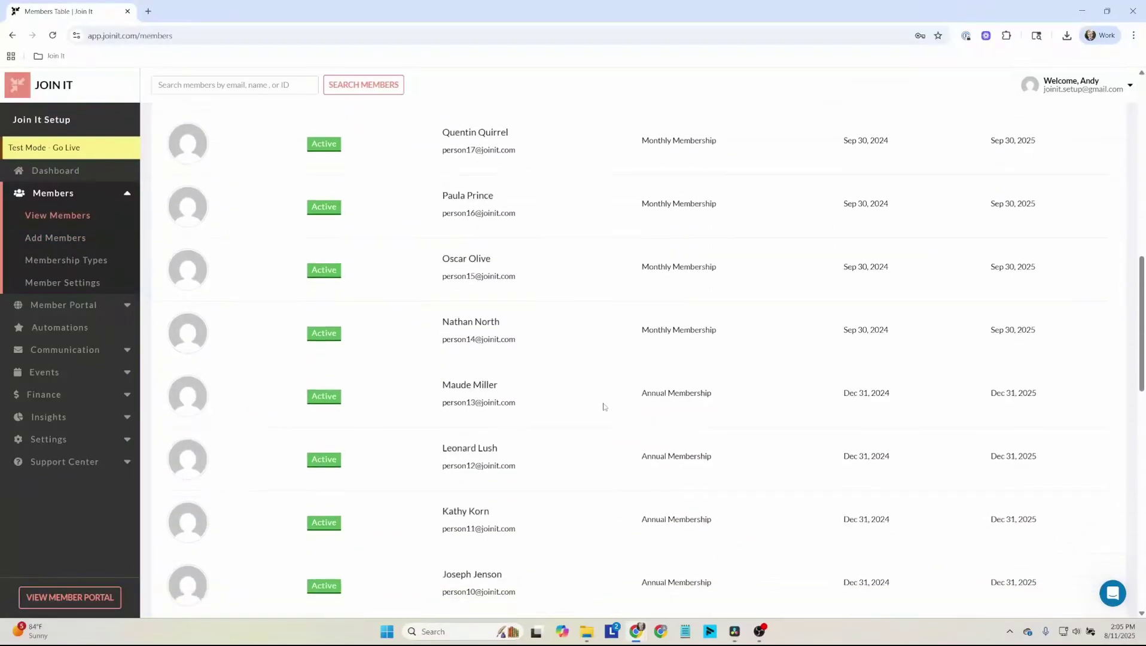
scroll(604, 401, "down", 3)
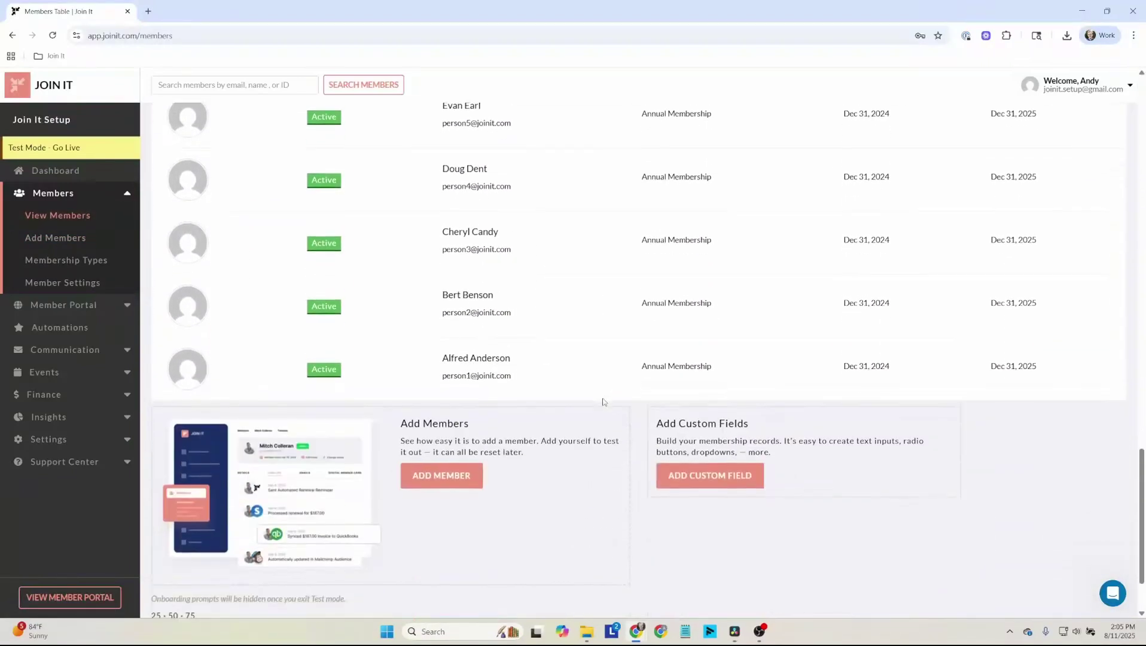
scroll(603, 402, "up", 12)
scroll(603, 402, "up", 10)
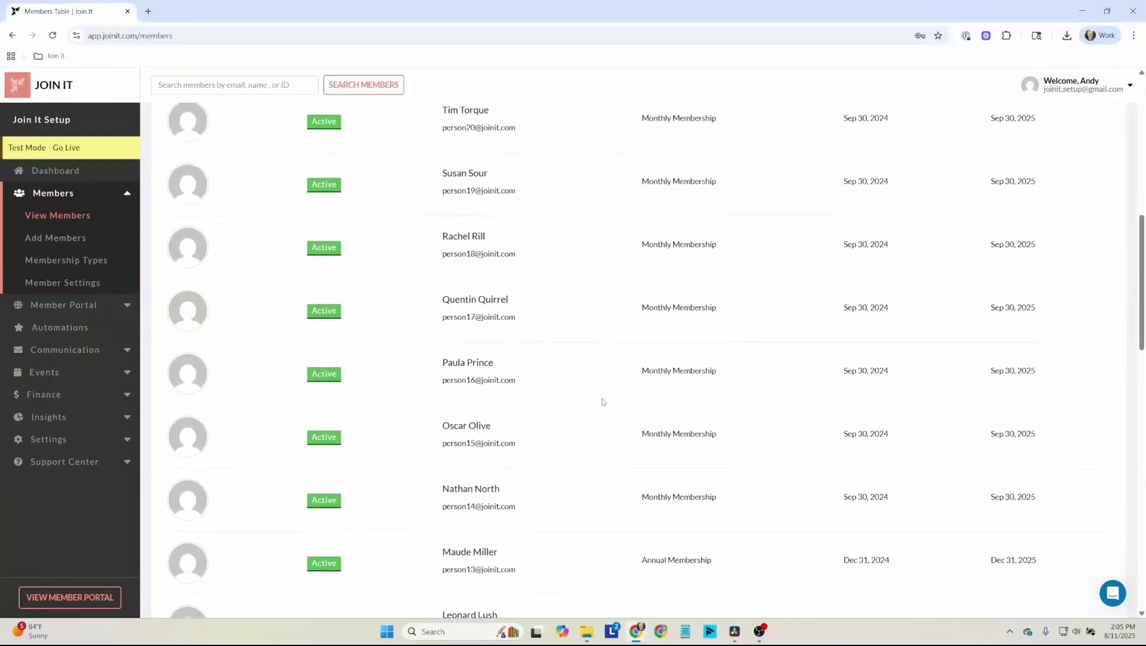
scroll(603, 402, "up", 2)
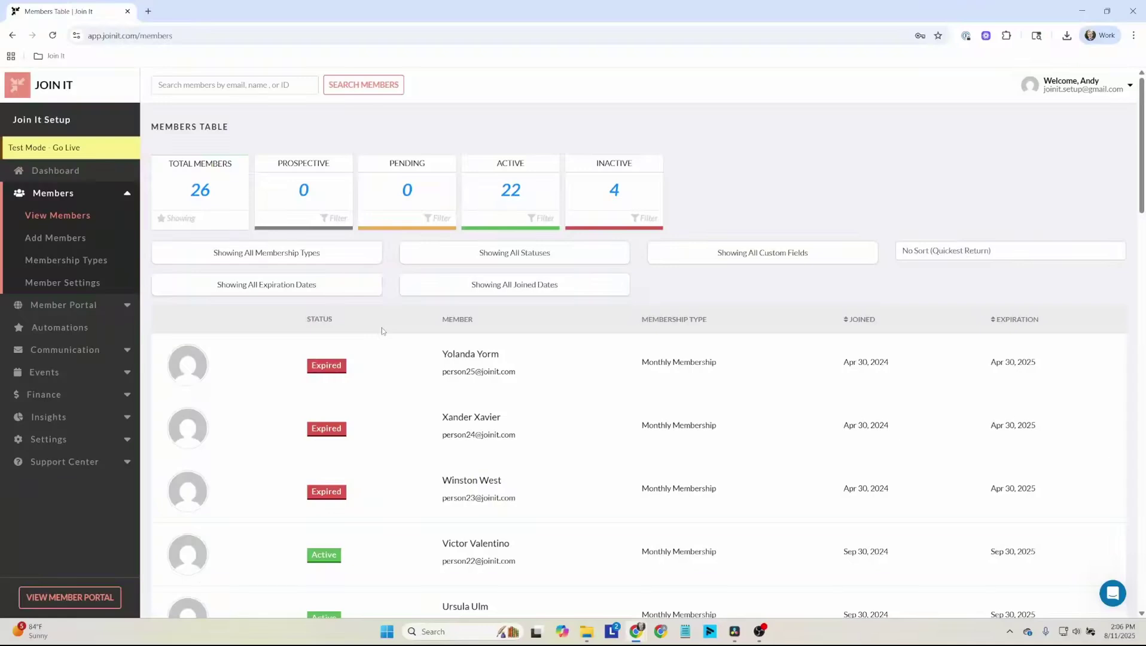
Step: Look over the communication options, the membership types and the automation integrations, and return to the members table
left_click(100, 353)
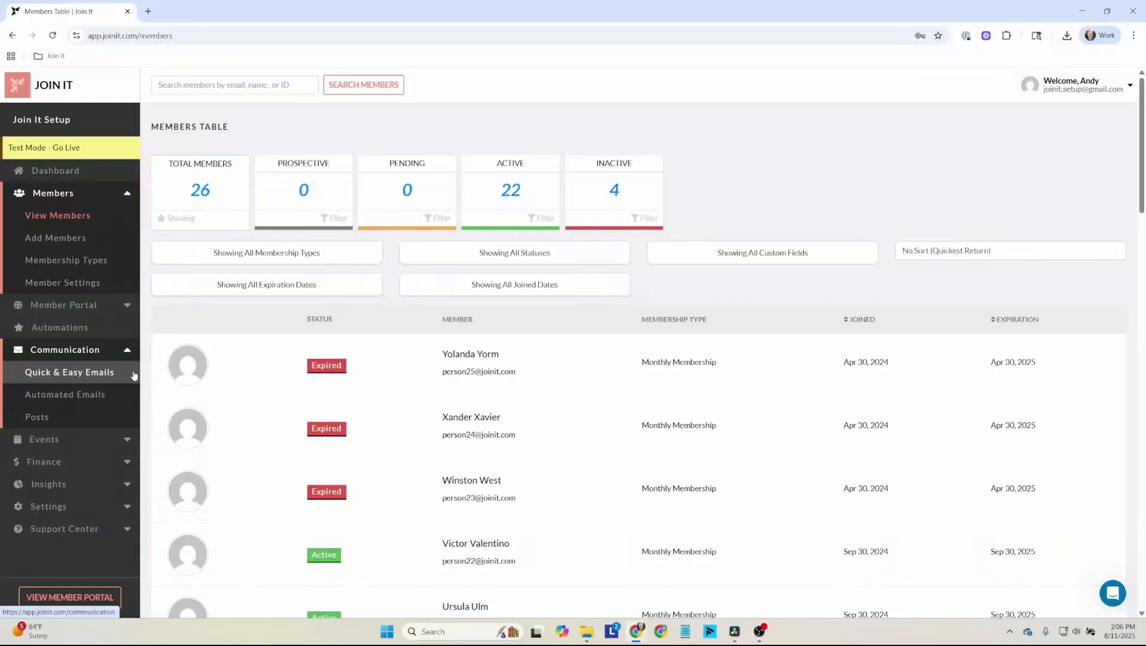
left_click(94, 259)
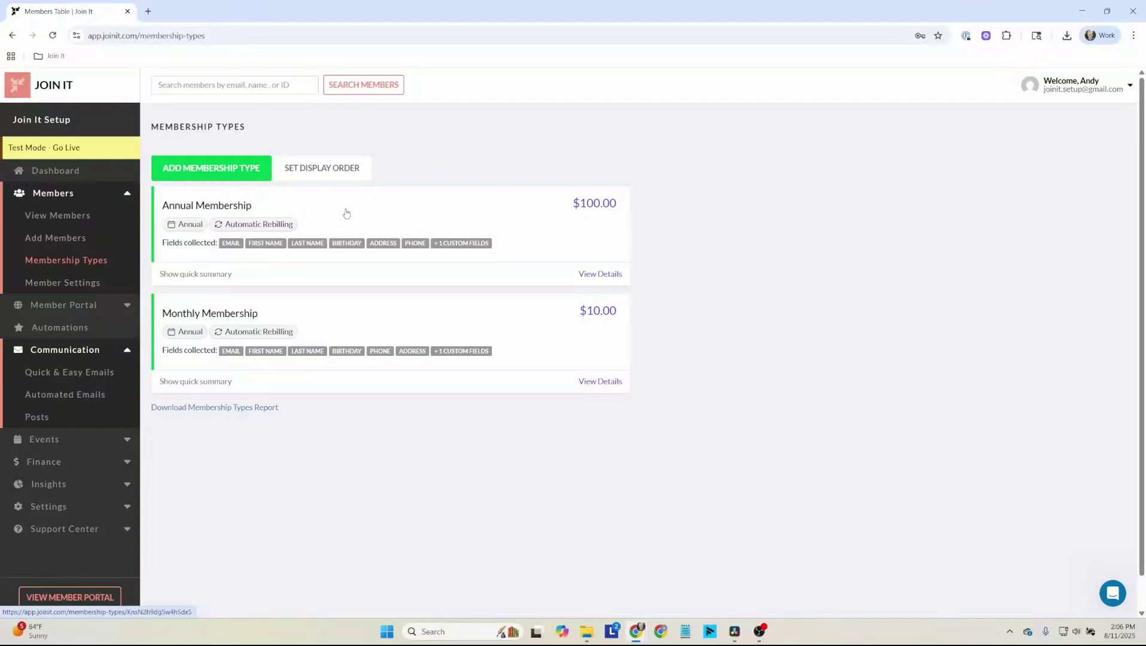
left_click(92, 328)
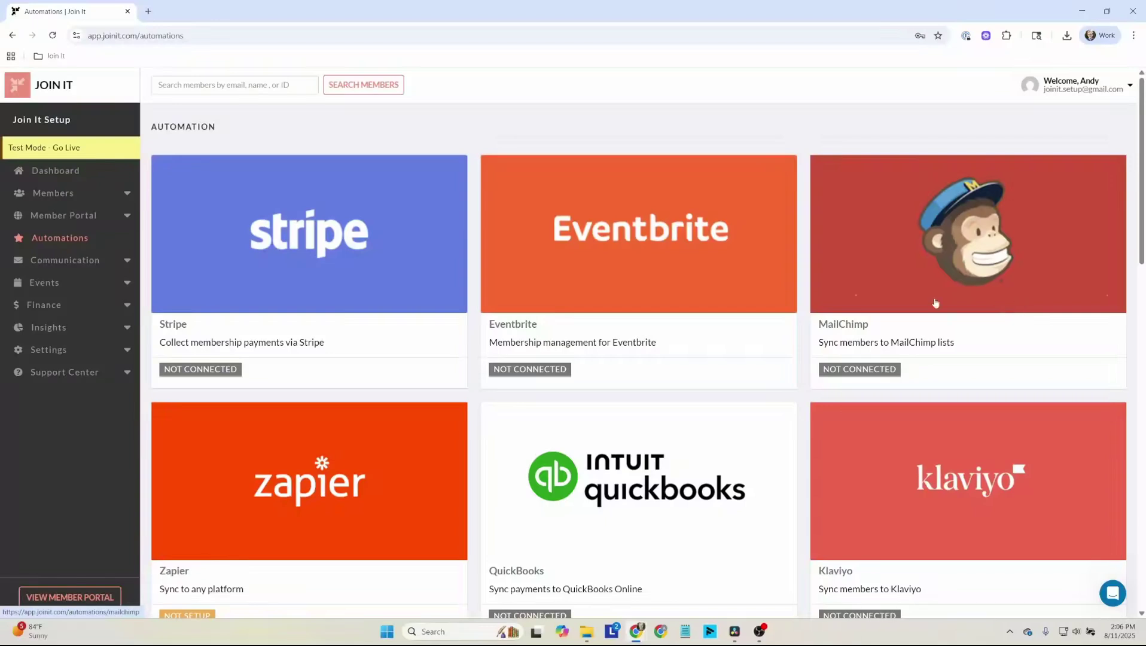
left_click(95, 193)
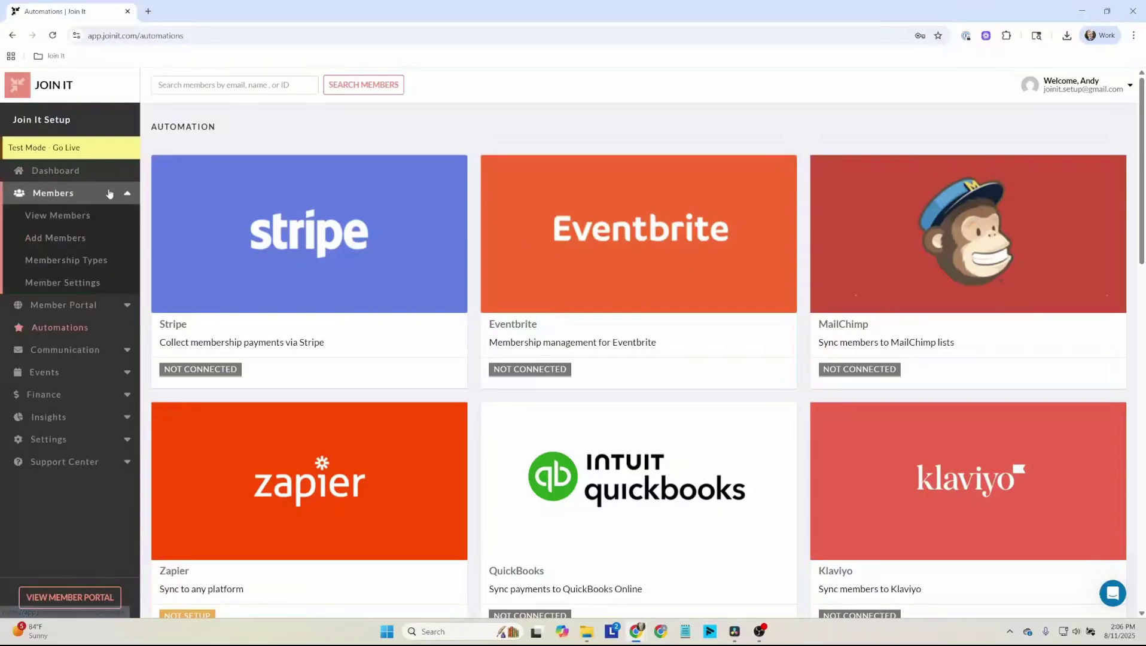
left_click(91, 215)
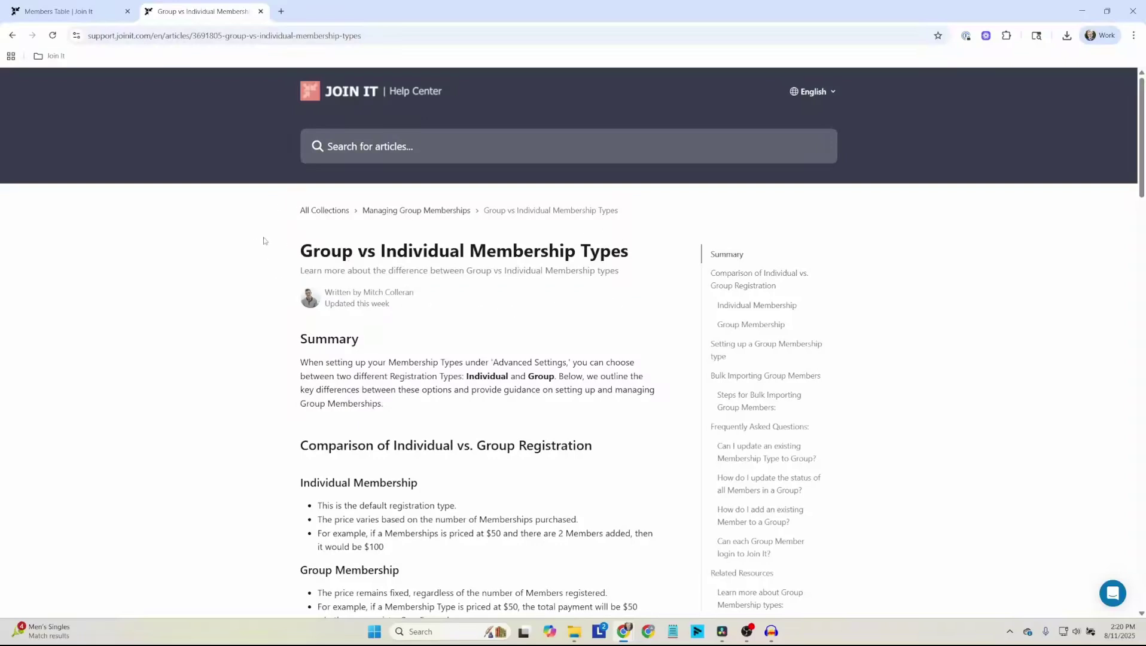
Step: Read the Group vs Individual Membership Types help article down to the Bulk Importing Group Members section and highlight that heading
scroll(264, 239, "down", 11)
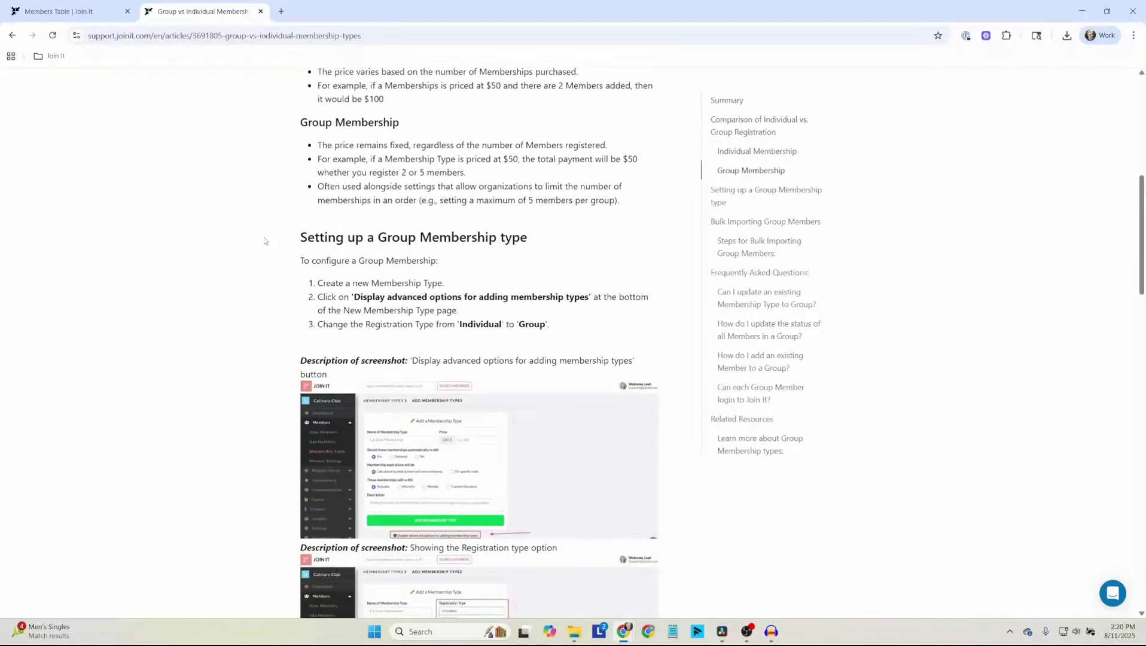
scroll(264, 239, "down", 6)
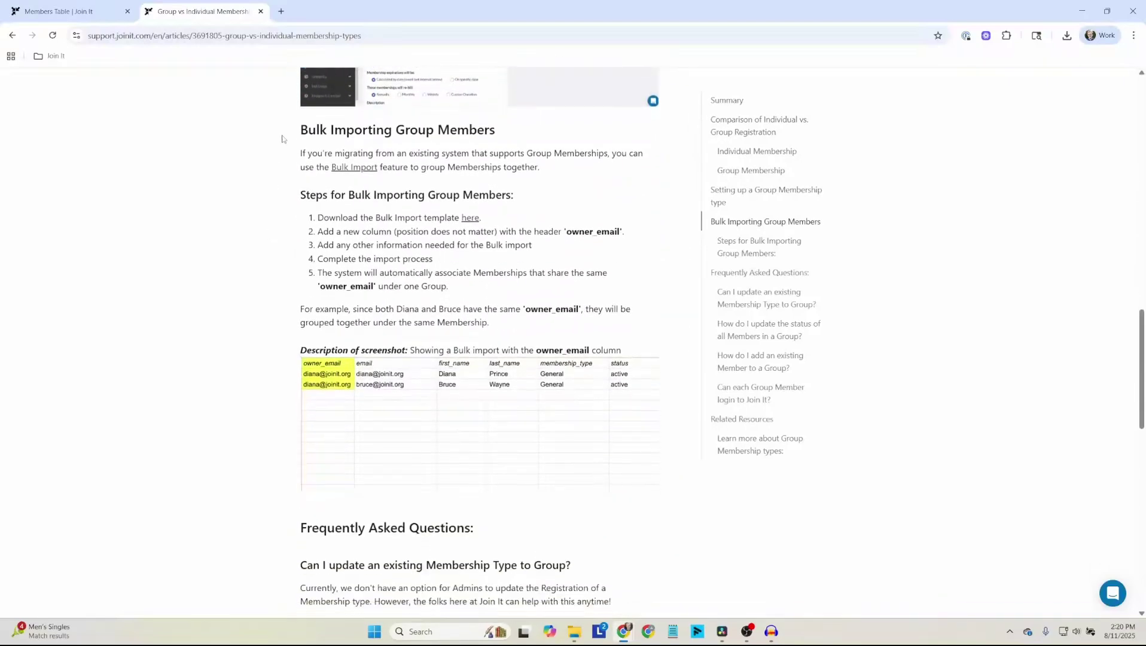
left_click_drag(297, 131, 496, 130)
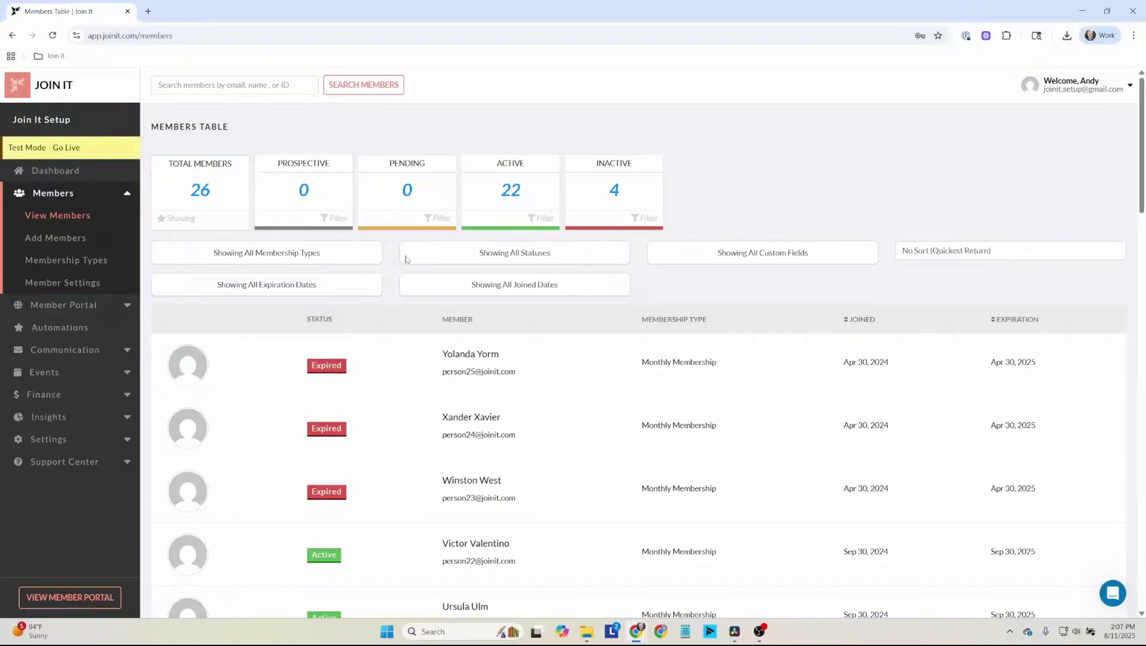
Step: View the support chat's help options from the members table and close the chat
left_click(1112, 594)
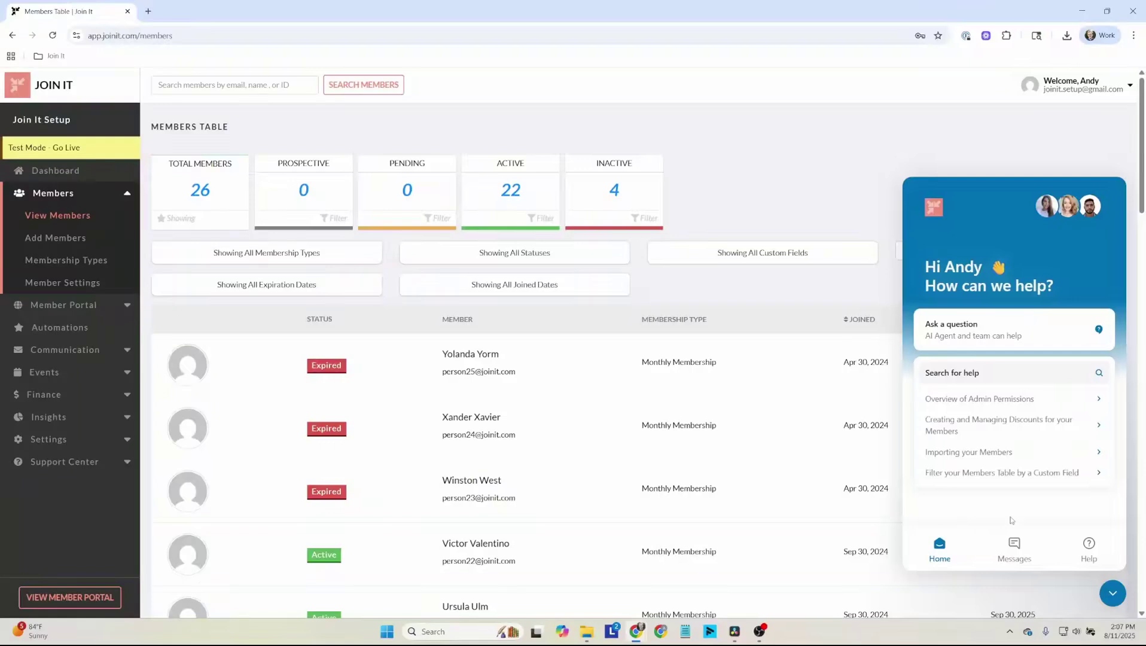
left_click(1112, 594)
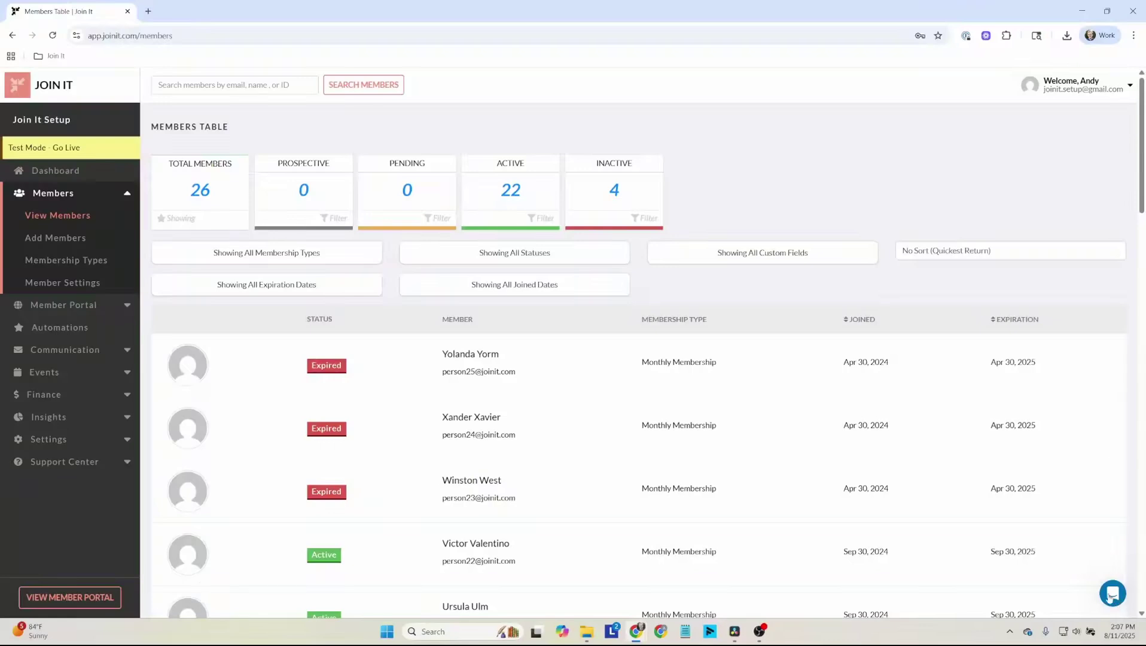